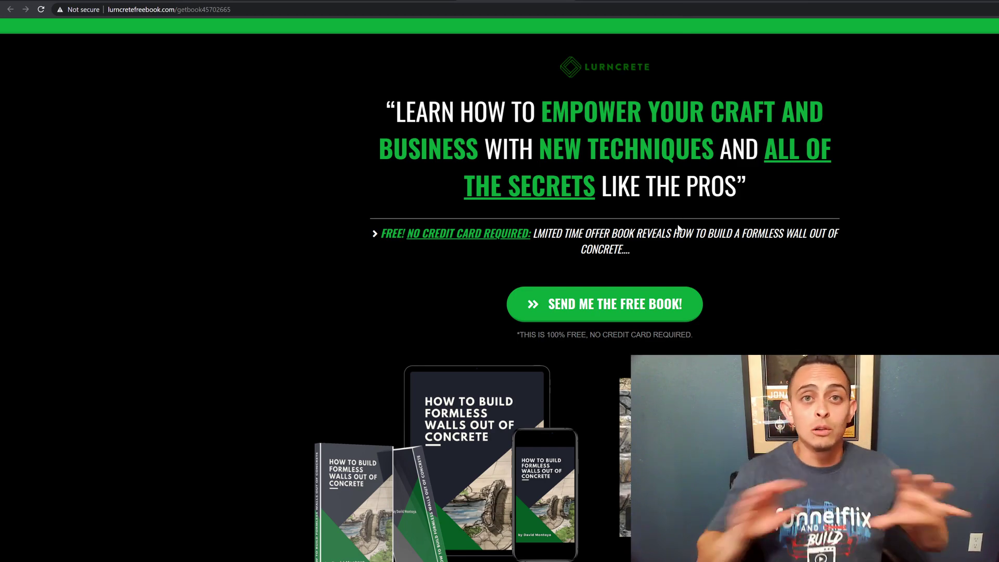
# Bring up the free book shipping form, then switch to the LurnCrete Free Book CRM spreadsheet
pyautogui.click(625, 317)
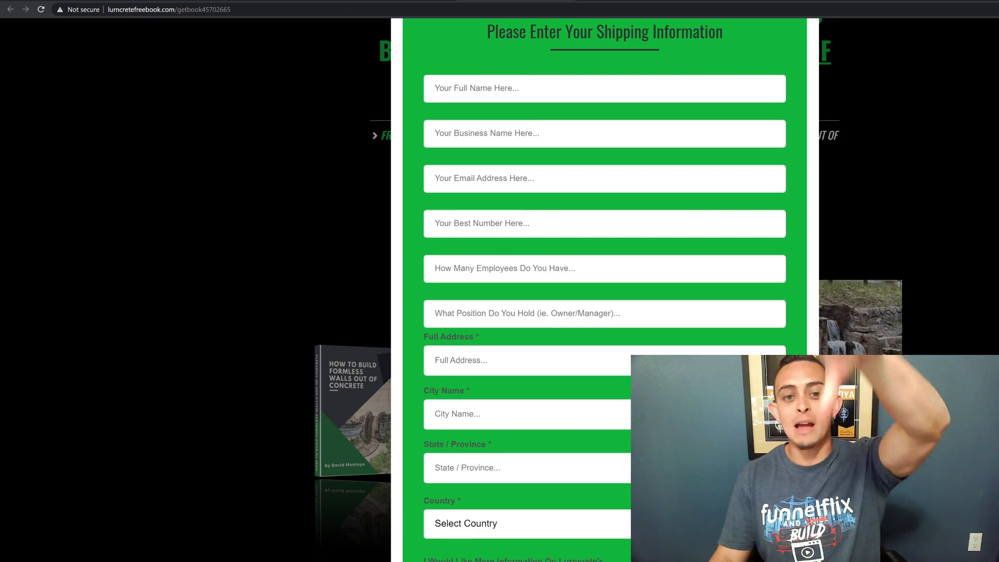
pyautogui.scroll(-1, 974, 541)
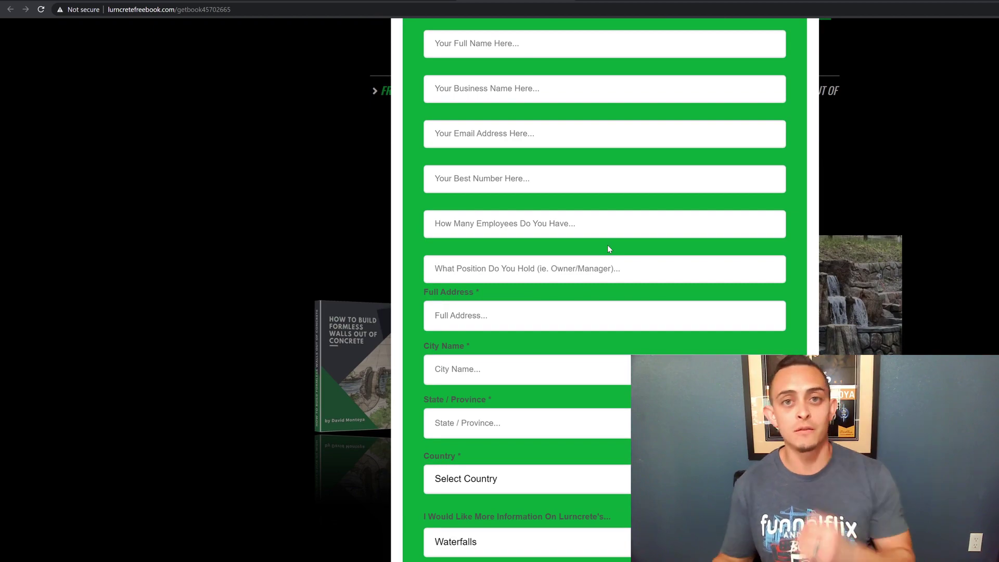
pyautogui.click(581, 2)
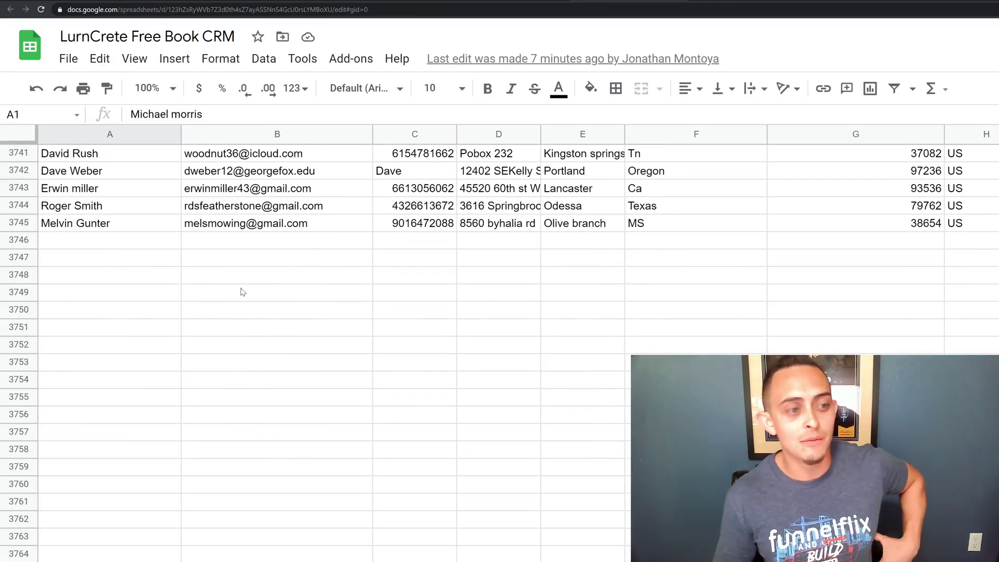
pyautogui.scroll(5, 312, 344)
pyautogui.scroll(4, 313, 343)
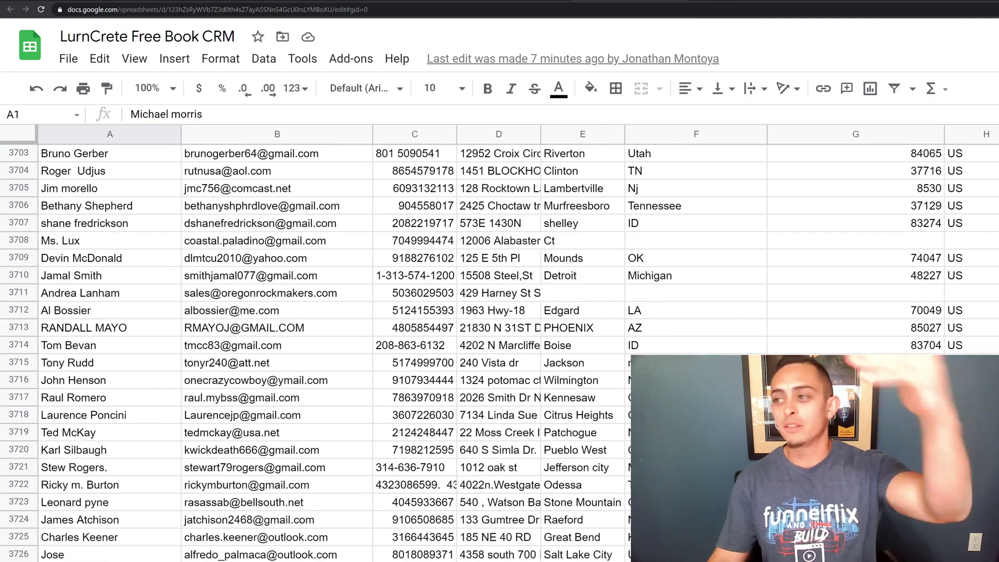
pyautogui.scroll(4, 312, 344)
pyautogui.scroll(-15, 565, 228)
pyautogui.scroll(-5, 563, 227)
pyautogui.scroll(5, 564, 227)
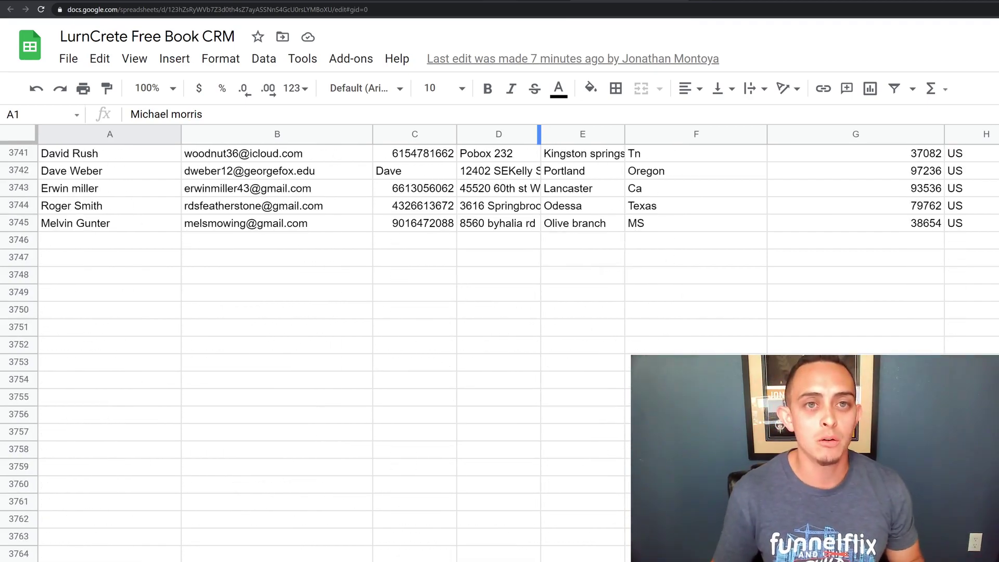
# Cycle browser tabs from the CRM back through the form page to the Google Ads overview
pyautogui.hotkey('ctrl', 'Tab')
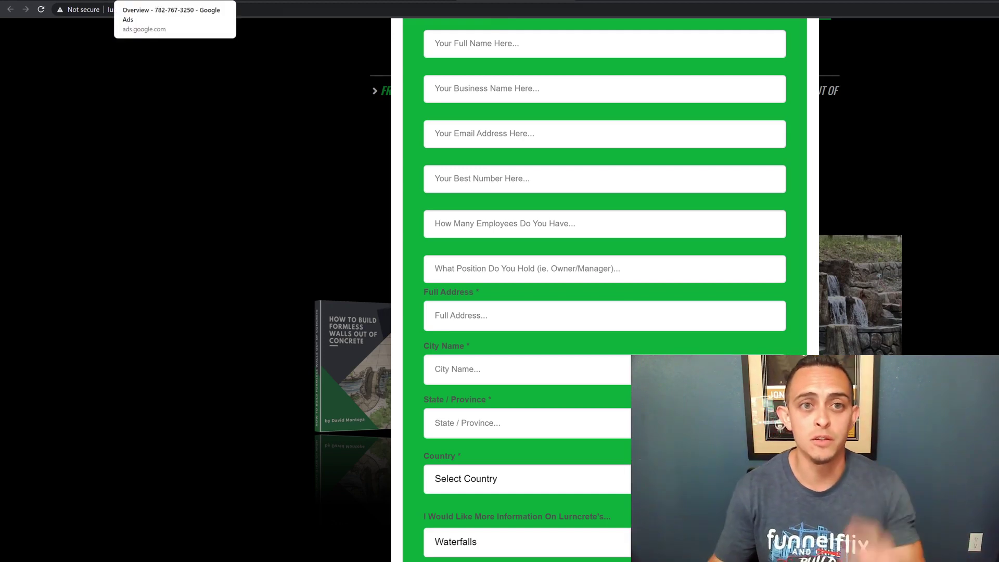
pyautogui.hotkey('ctrl', 'Tab')
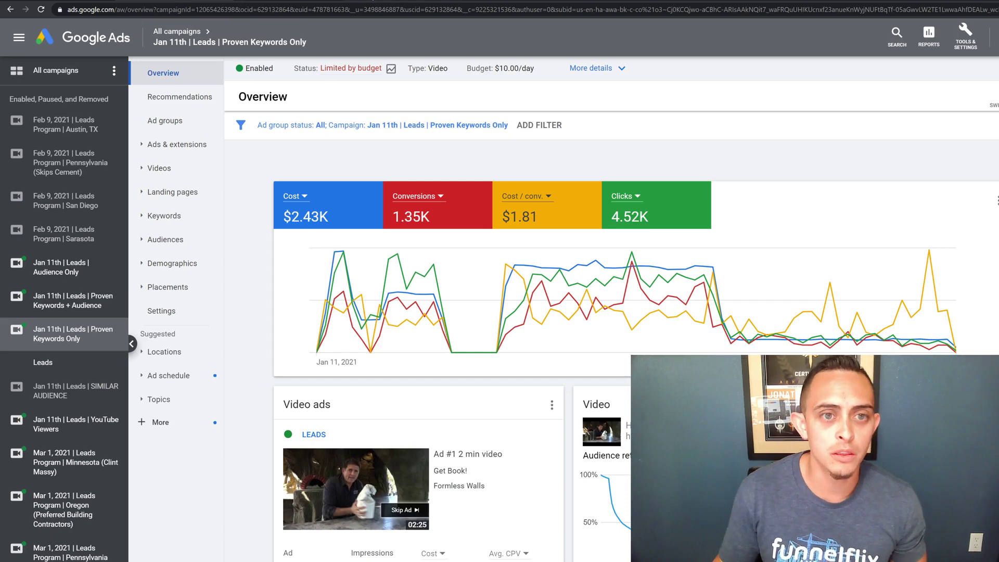
# View the ClickFunnels funnel stats and circle the Jan 11, 2021 start date for emphasis
pyautogui.hotkey('ctrl', 'Tab')
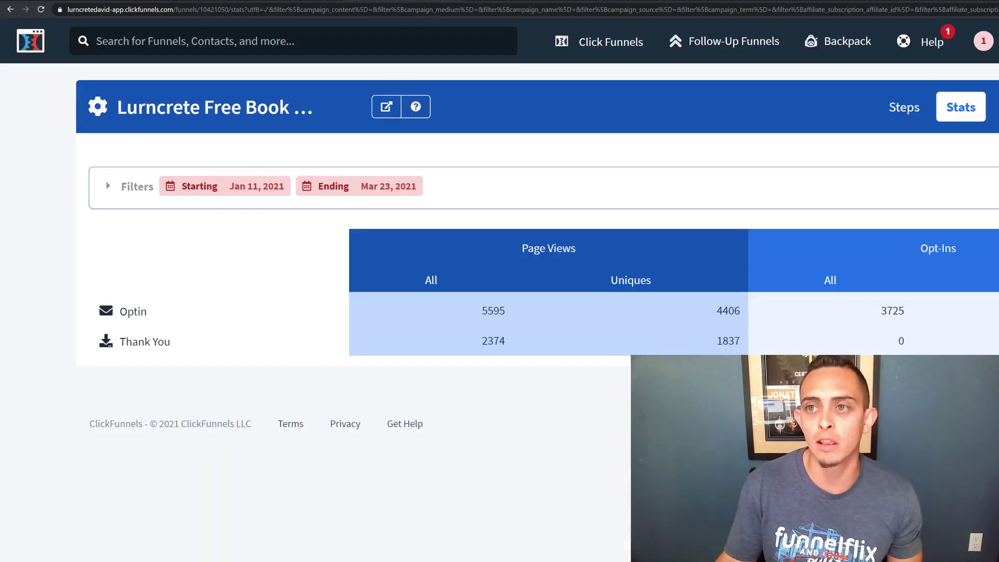
pyautogui.moveTo(239, 157); pyautogui.dragTo(255, 155)
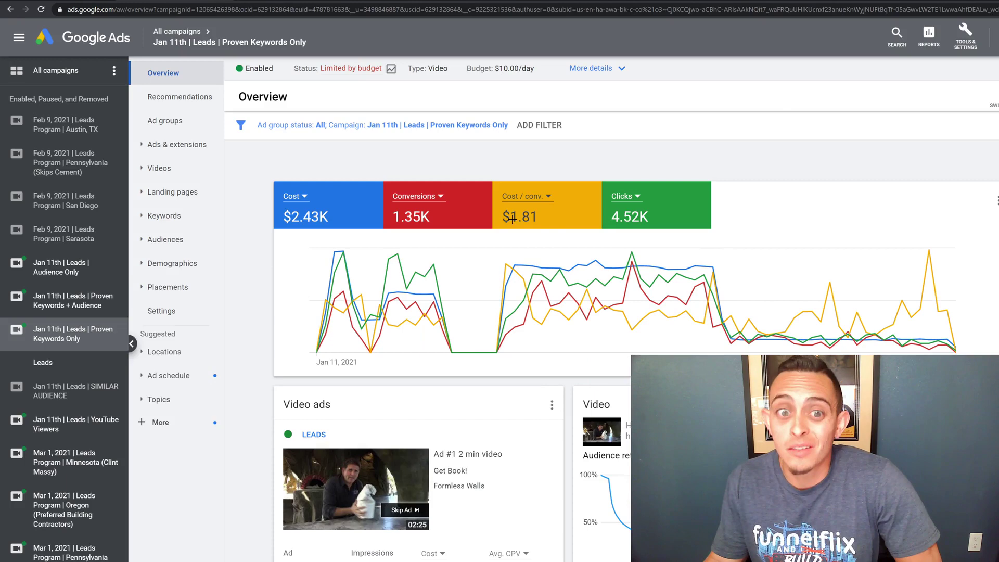
pyautogui.moveTo(497, 178); pyautogui.dragTo(538, 176)
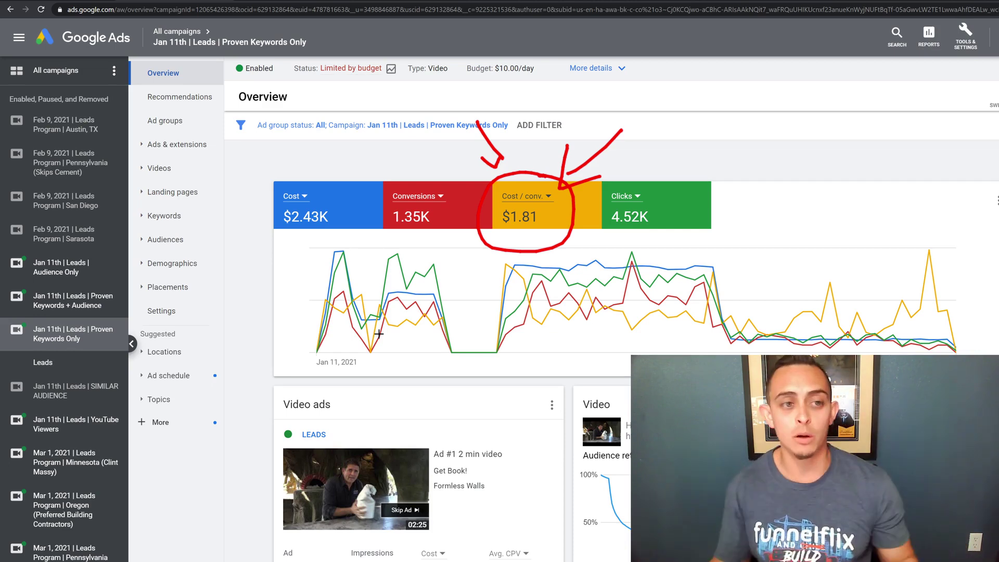
# Show the Display/Video keyword report and circle the concrete carving keyword's conversions
pyautogui.click(164, 215)
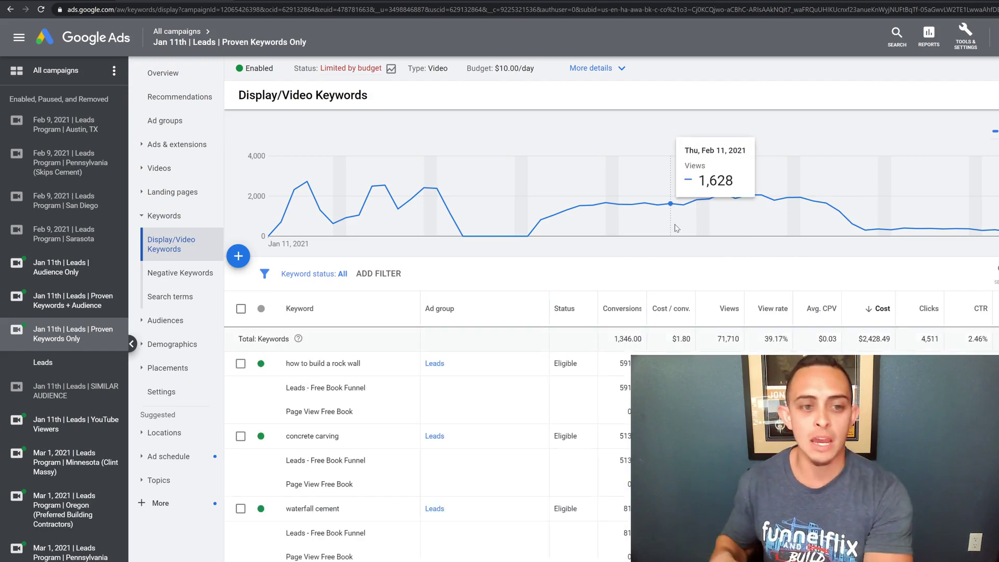
pyautogui.scroll(-1, 676, 227)
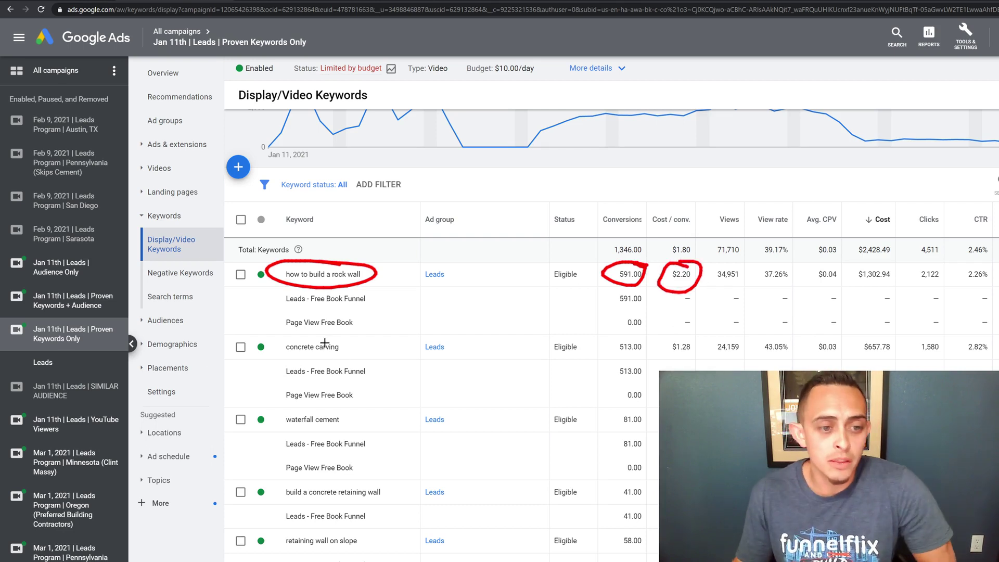
pyautogui.moveTo(324, 342)
pyautogui.mouseDown()
pyautogui.moveTo(268, 367)
pyautogui.moveTo(301, 334)
pyautogui.mouseUp()
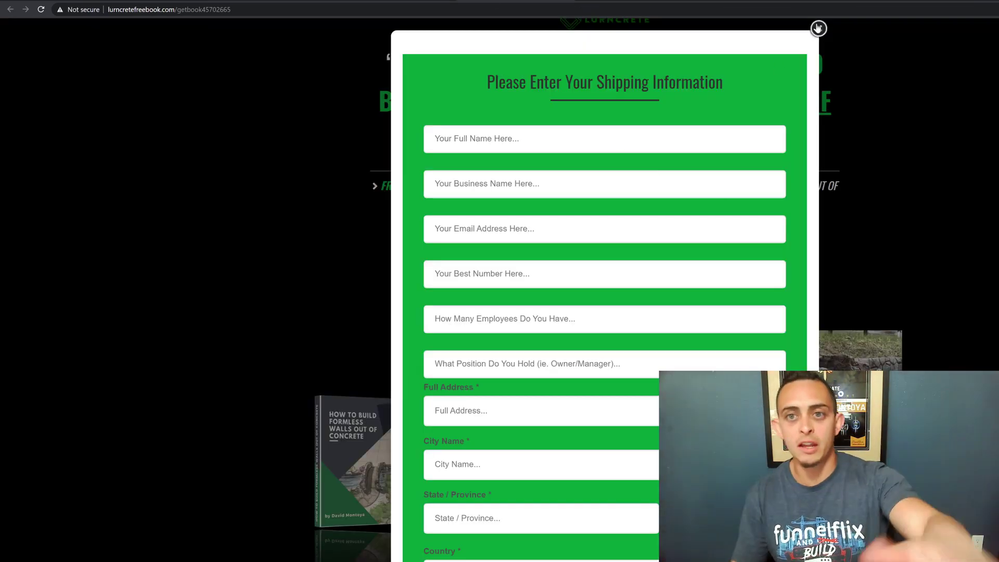
# Revisit the free book form, then preview the funnel's Thank You page and return to the editor
pyautogui.click(819, 29)
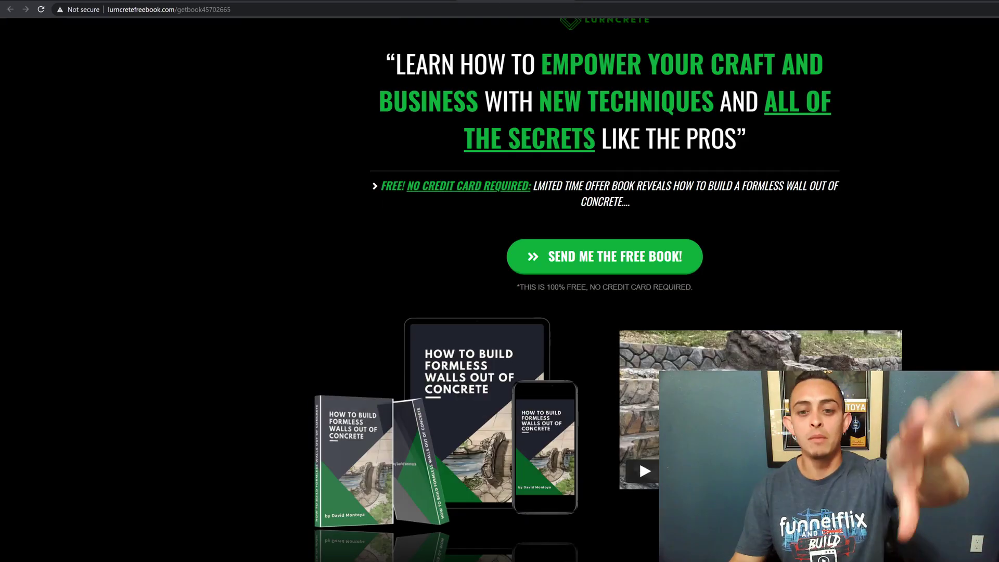
pyautogui.click(634, 265)
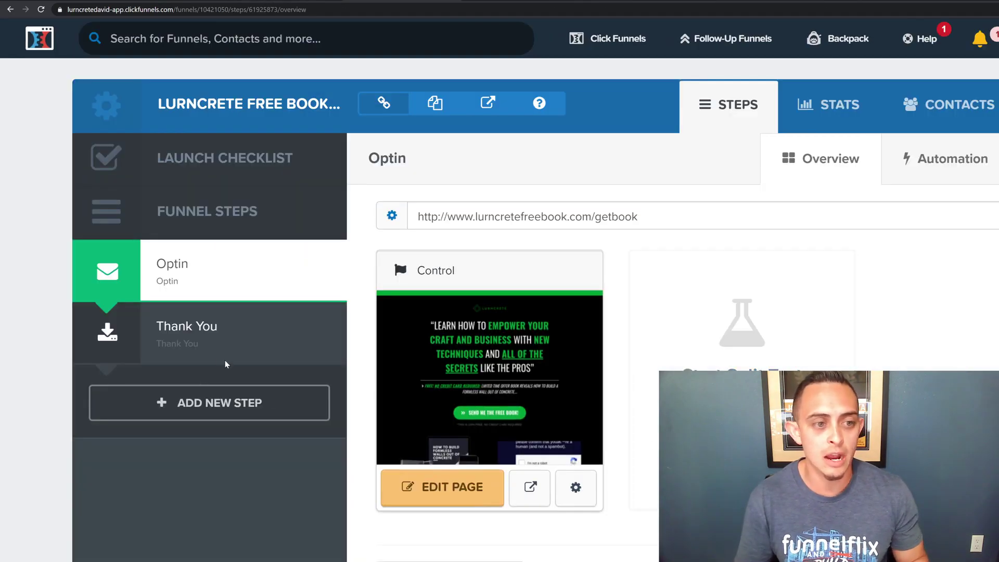
pyautogui.click(225, 326)
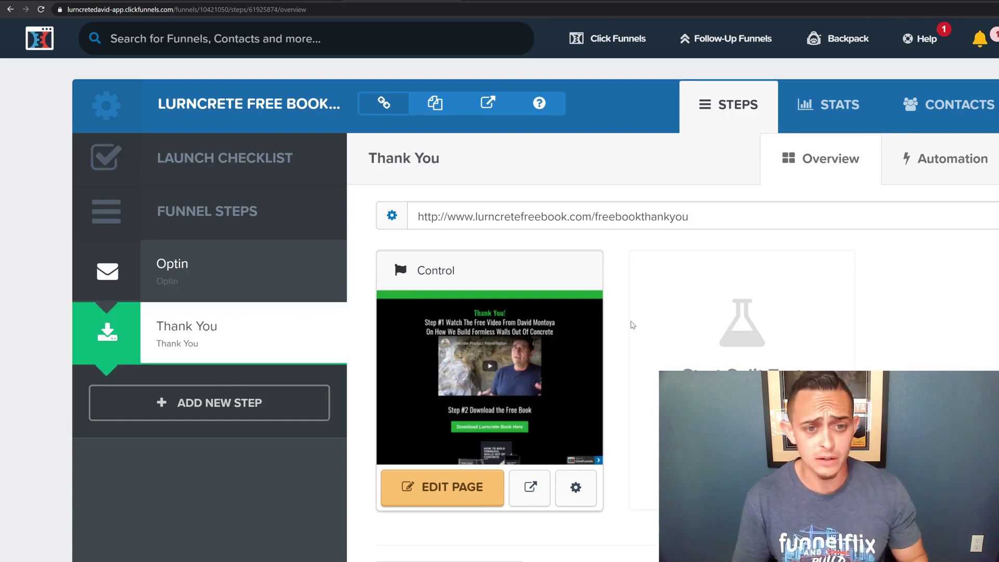
pyautogui.click(536, 489)
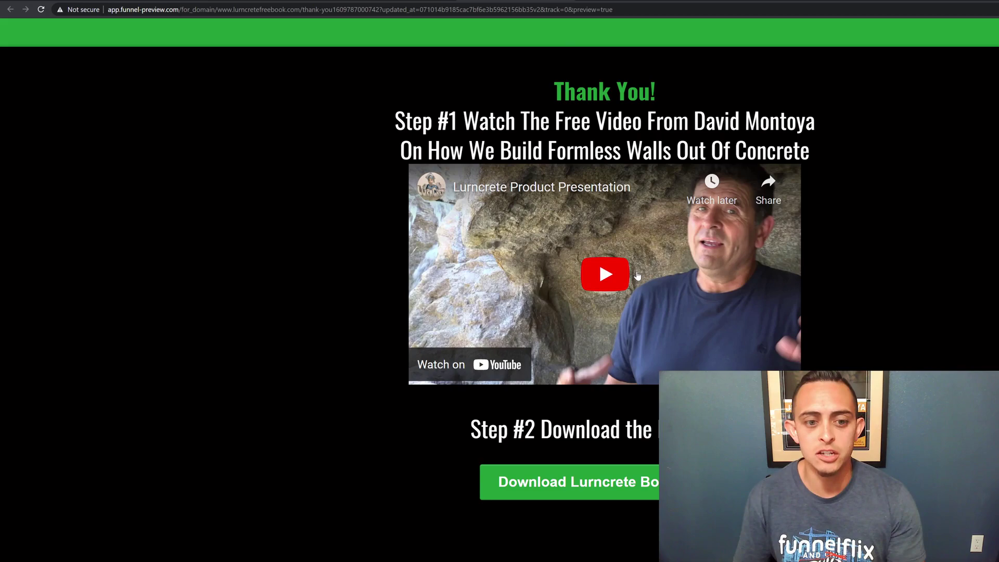
pyautogui.scroll(-2, 660, 367)
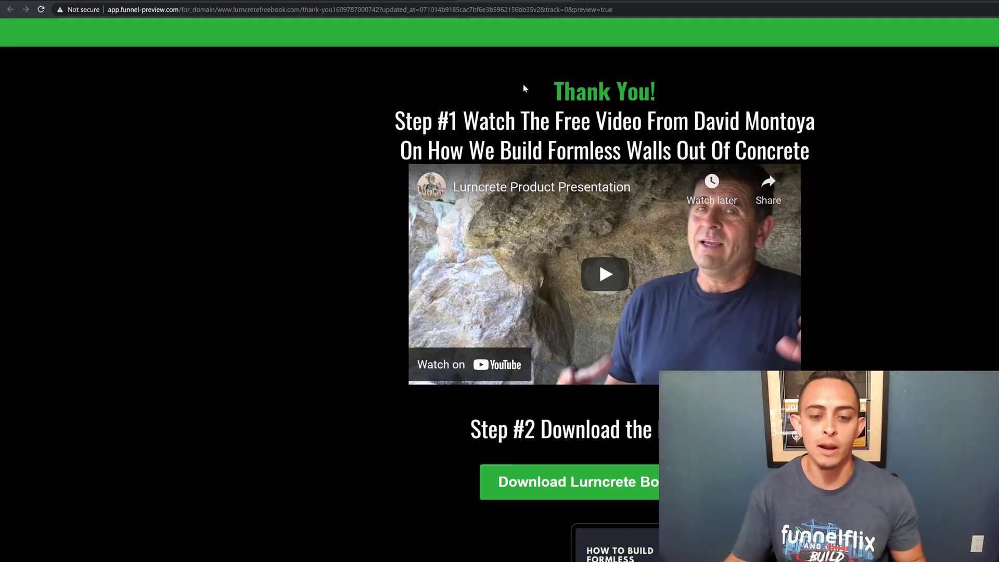
pyautogui.click(375, 2)
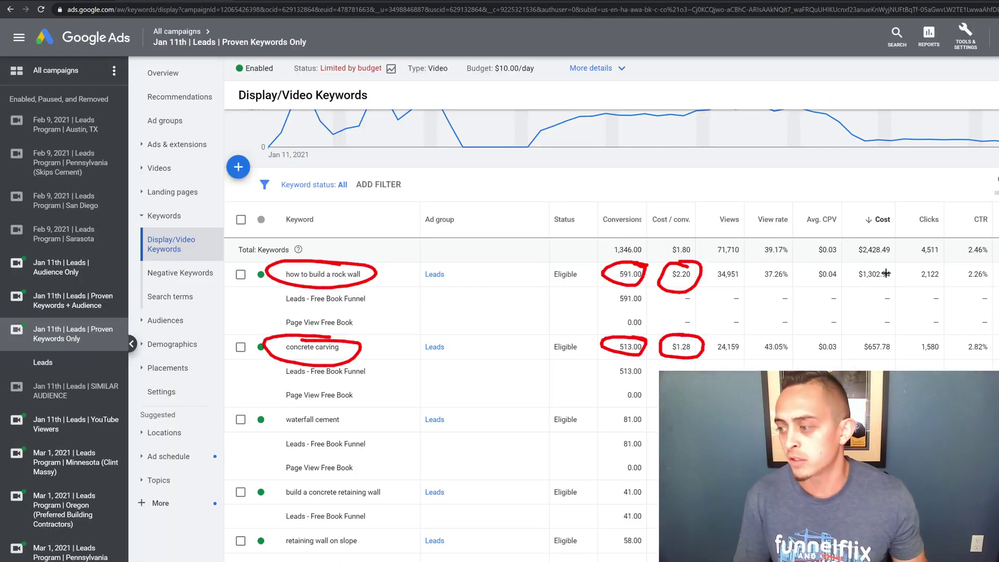
# Clear annotations and show the Jan 11th Audience Only campaign's Audiences report
pyautogui.press('Escape')
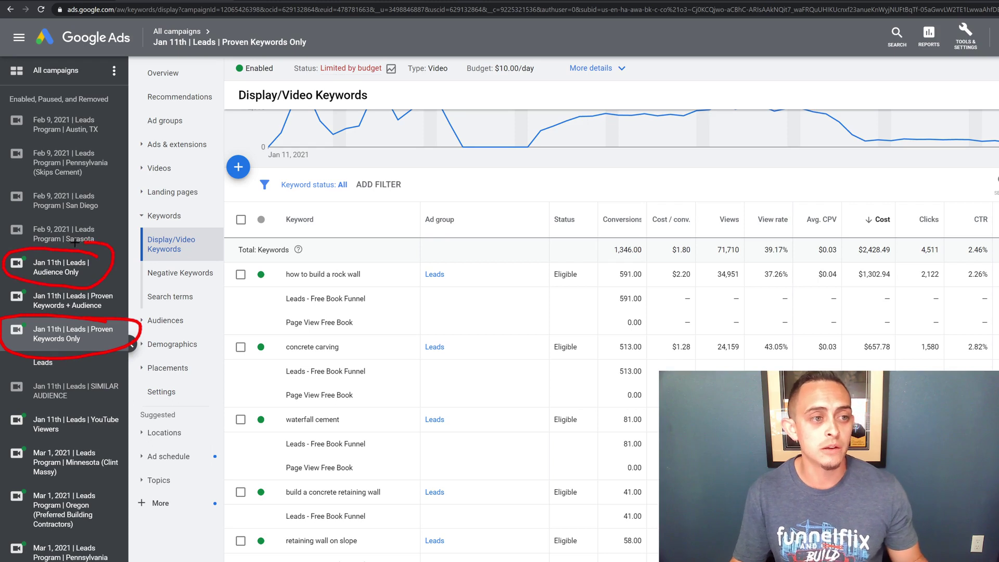
pyautogui.click(62, 267)
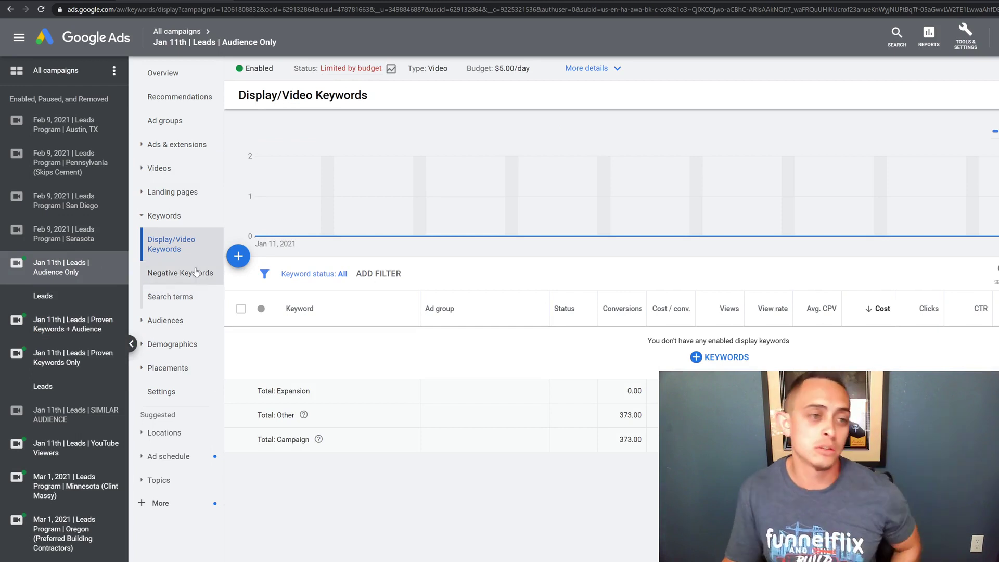
pyautogui.click(183, 343)
pyautogui.click(184, 240)
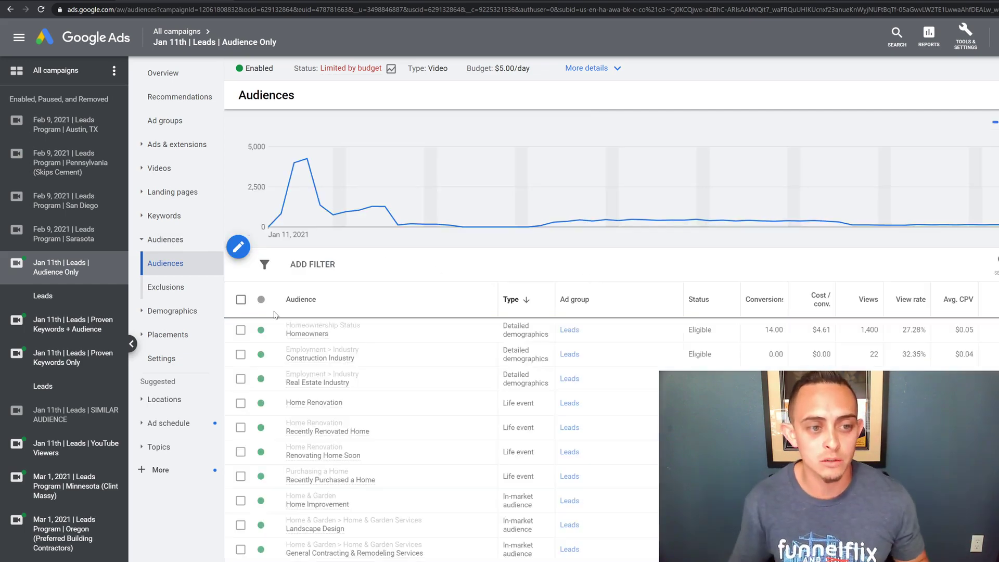
pyautogui.scroll(-2, 497, 388)
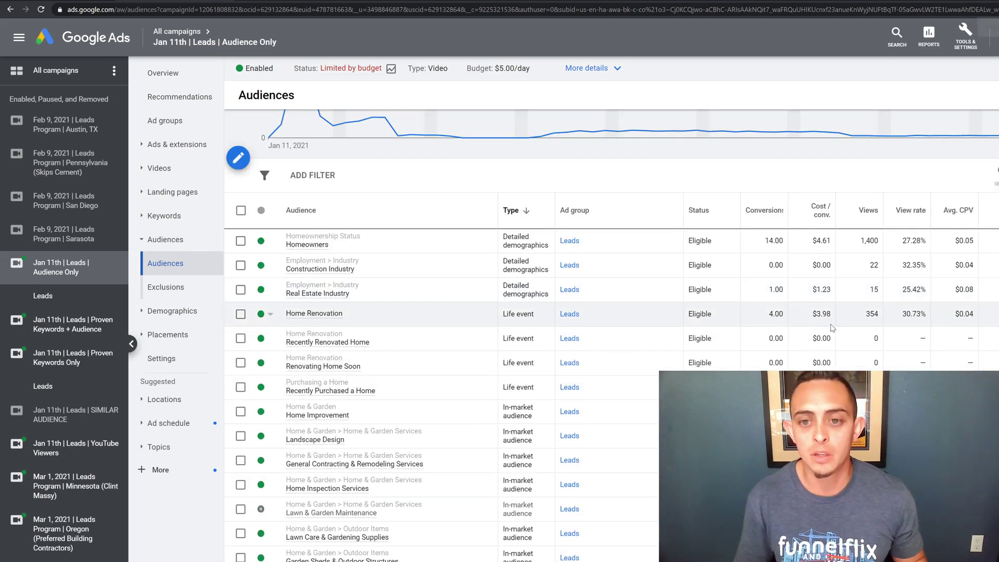
# Enlarge the page and sort the audiences by conversions, highest first
pyautogui.hotkey('ctrl', '+')
pyautogui.click(976, 249)
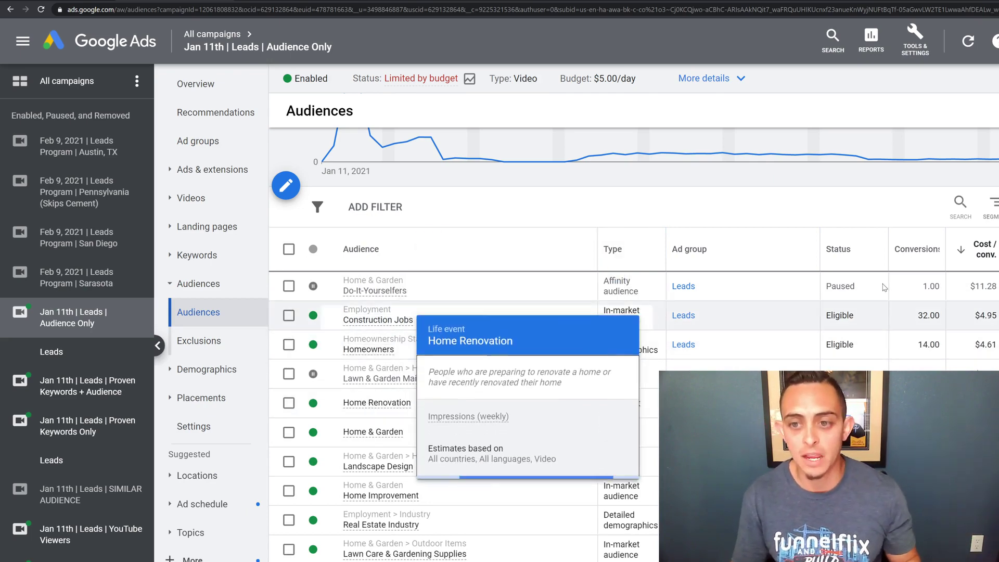
pyautogui.click(920, 249)
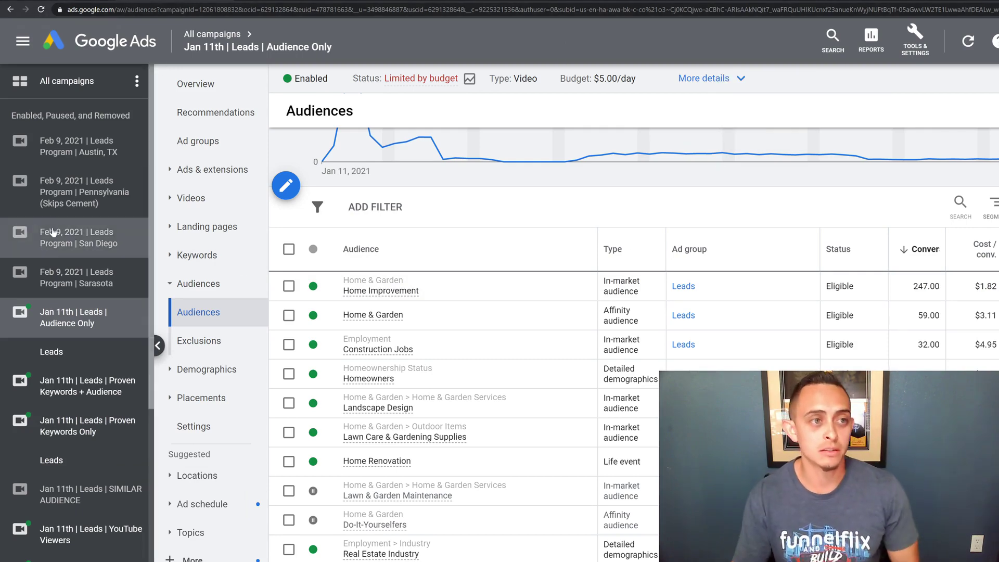
# Navigate from all campaigns to the Proven Keywords + Audience campaign overview
pyautogui.click(71, 87)
pyautogui.click(87, 386)
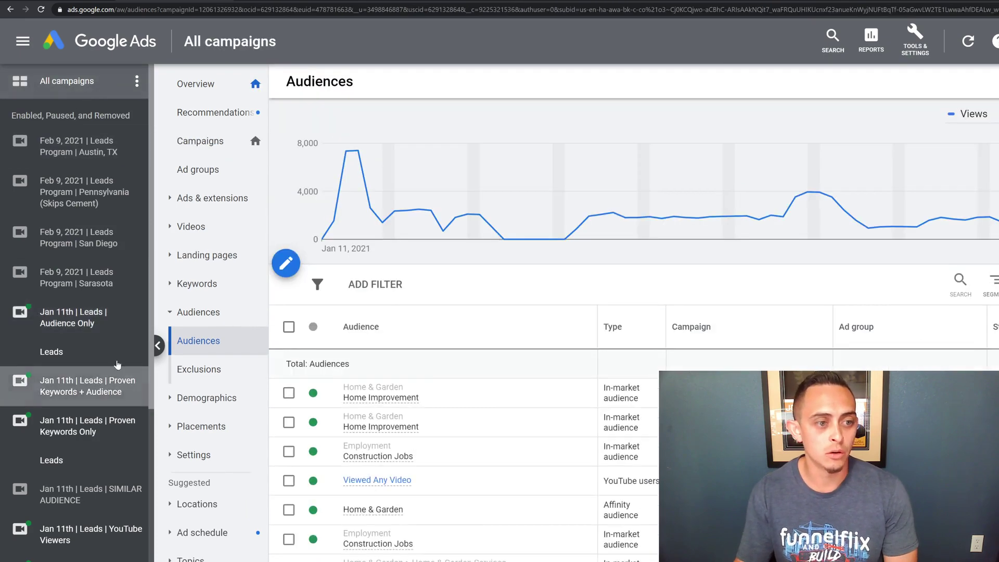
pyautogui.click(195, 84)
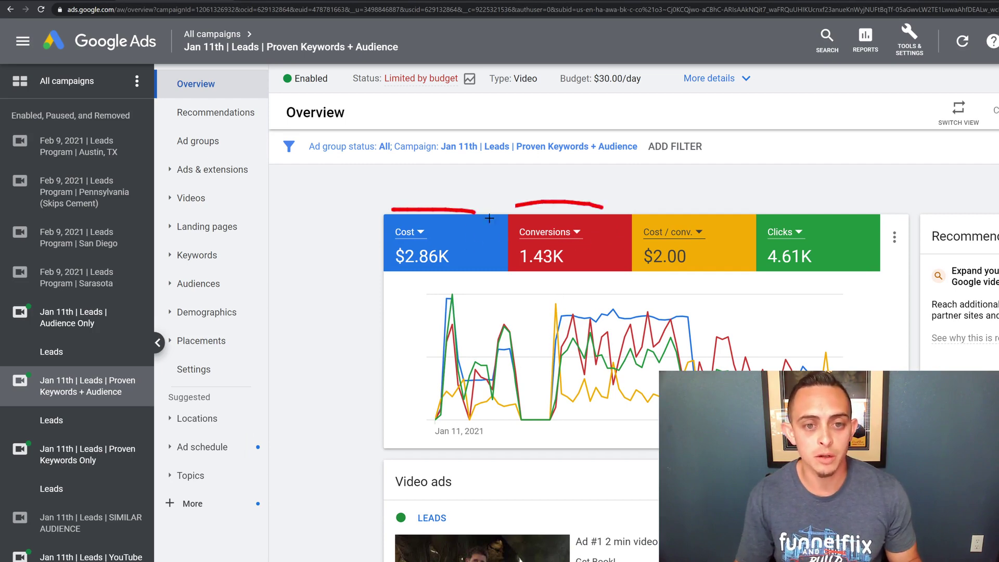
# Circle the 1.43K conversions and $2.00 cost per conversion cards
pyautogui.moveTo(489, 219); pyautogui.dragTo(556, 182)
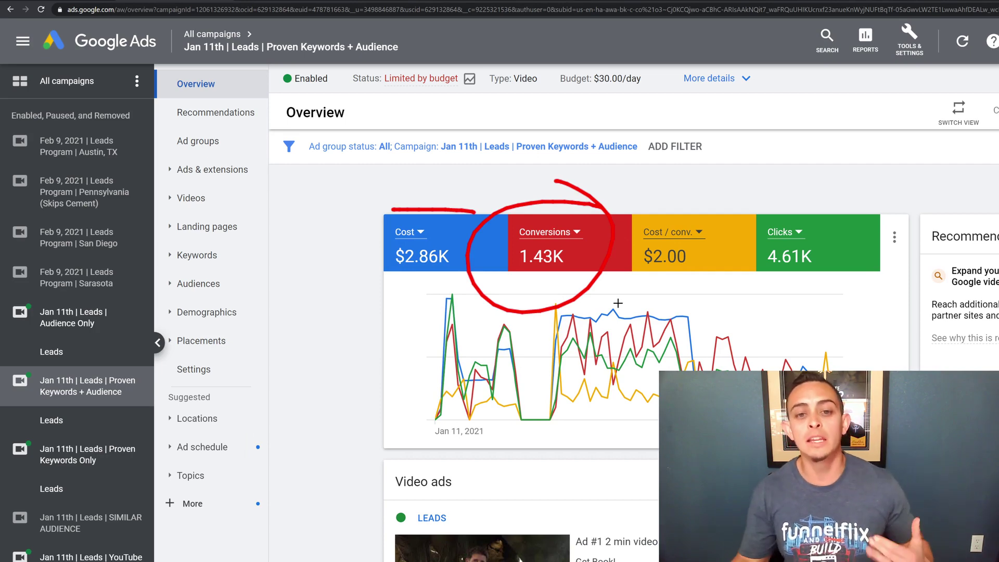
pyautogui.moveTo(636, 225); pyautogui.dragTo(695, 193)
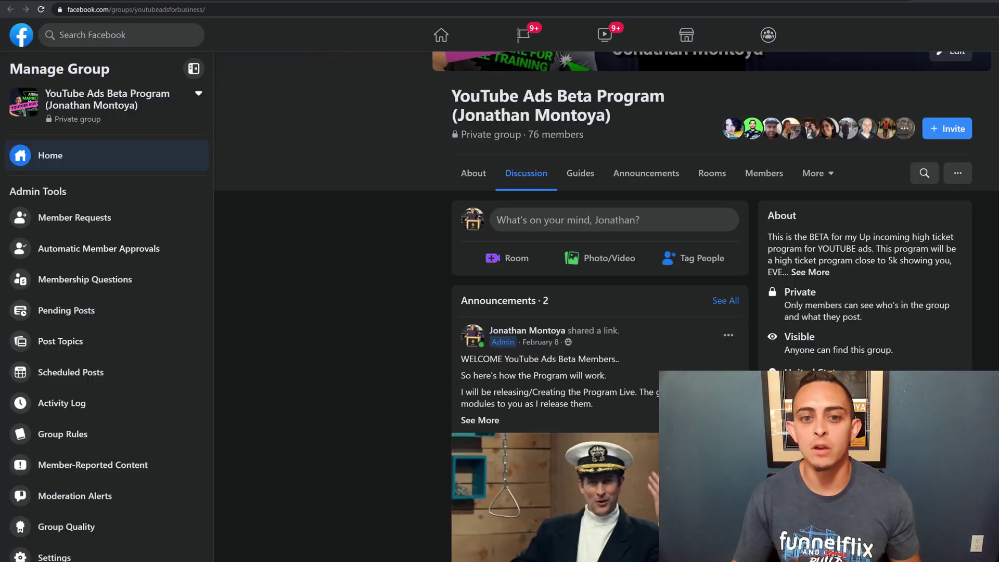
pyautogui.scroll(3, 607, 215)
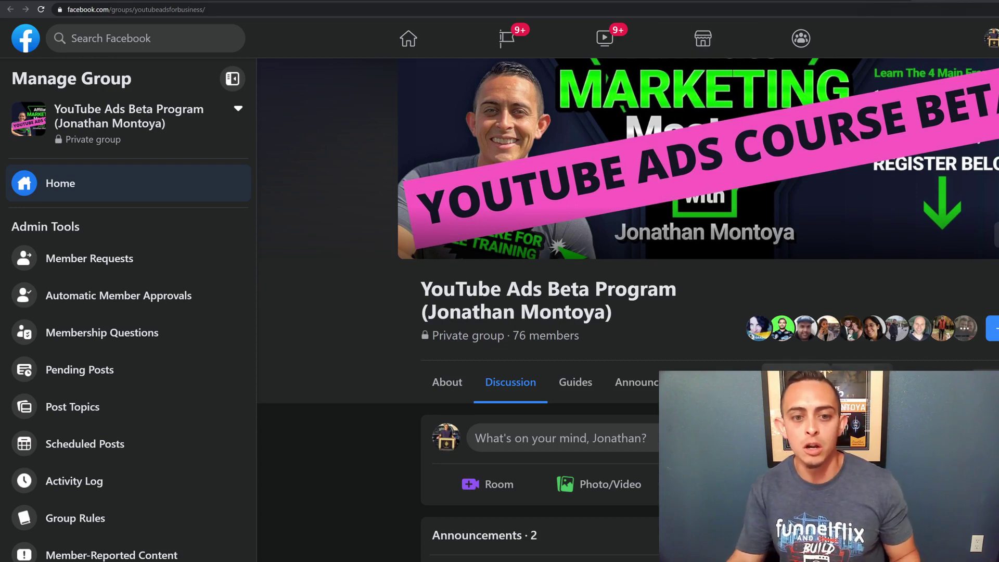
# Highlight the '76 members' count under the YouTube Ads Beta Program group name
pyautogui.moveTo(512, 336); pyautogui.dragTo(575, 335)
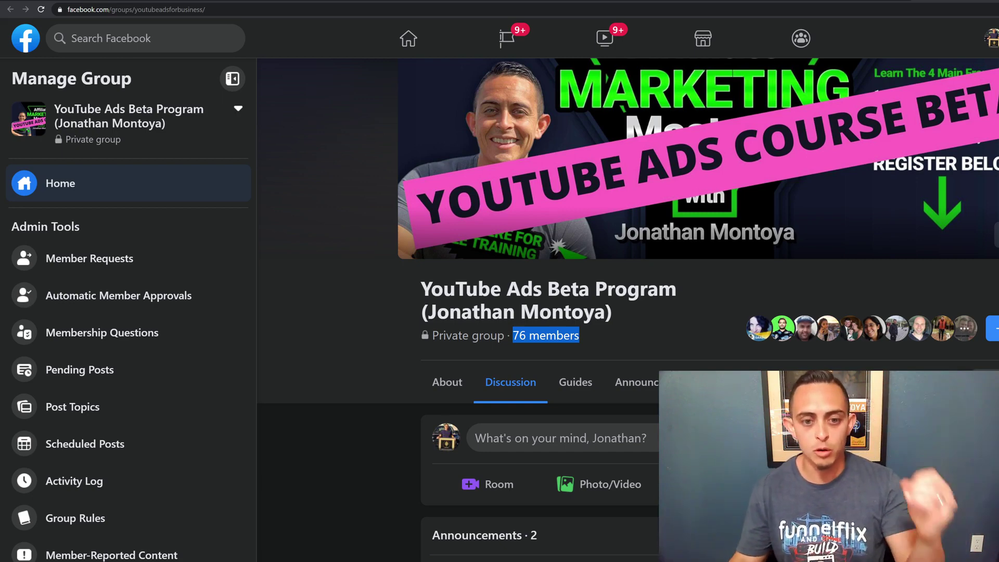
pyautogui.moveTo(579, 336); pyautogui.dragTo(513, 335)
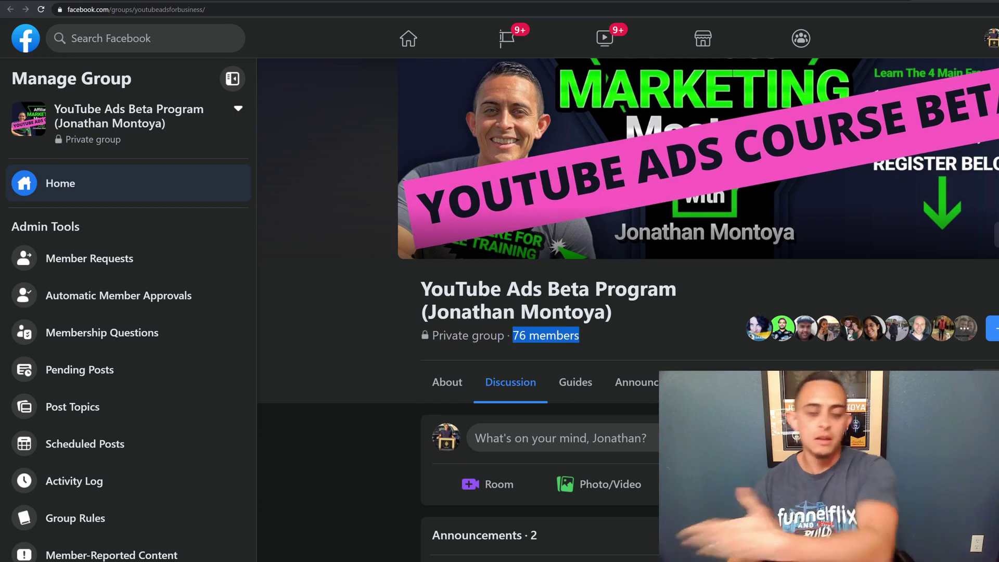
pyautogui.moveTo(512, 336); pyautogui.dragTo(574, 336)
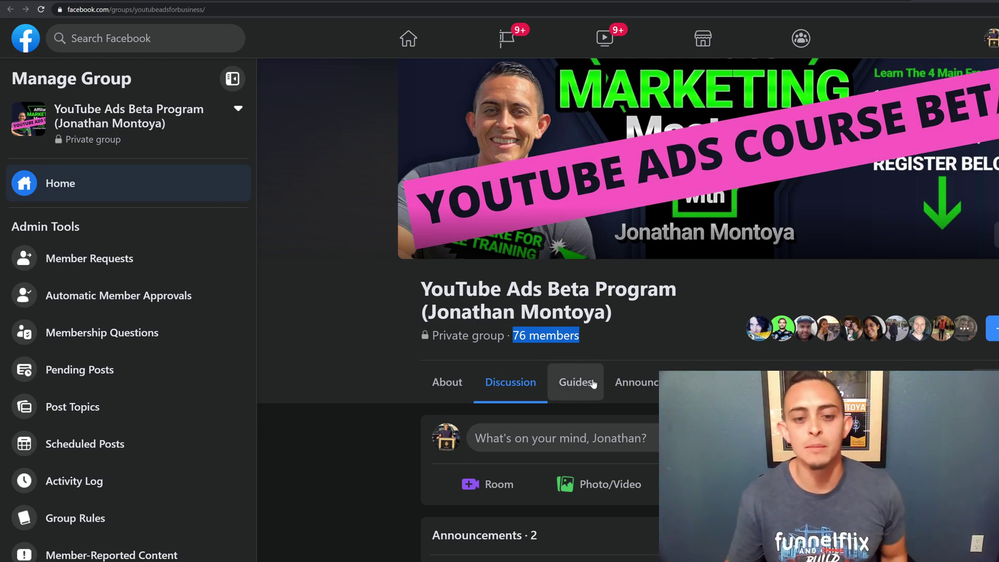
# Show the group's Guides zoomed in and expand Module #2 to reveal its remaining lesson
pyautogui.click(576, 382)
pyautogui.scroll(-4, 749, 265)
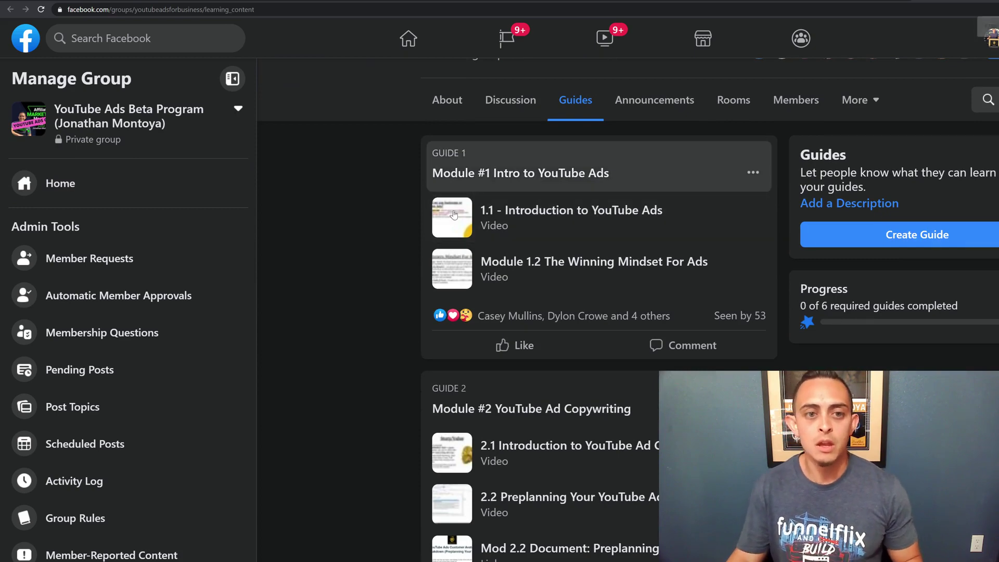
pyautogui.hotkey('ctrl', '+')
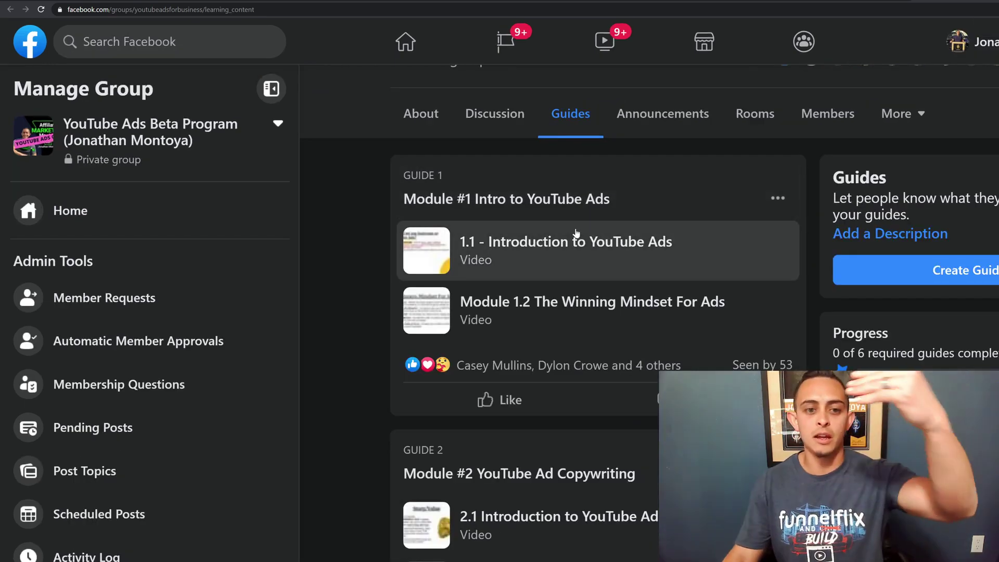
pyautogui.scroll(-1, 582, 232)
pyautogui.scroll(-3, 585, 228)
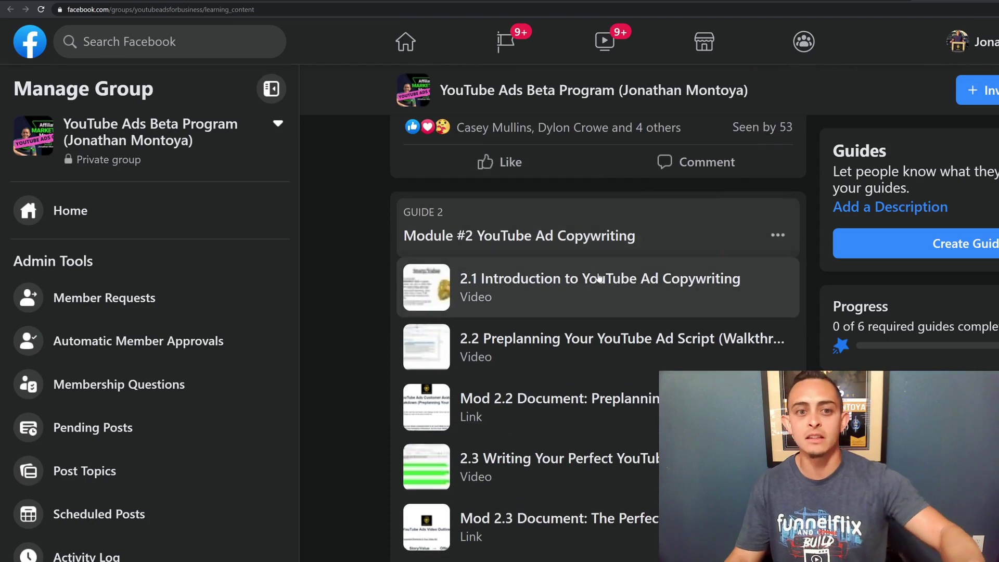
pyautogui.scroll(1, 594, 279)
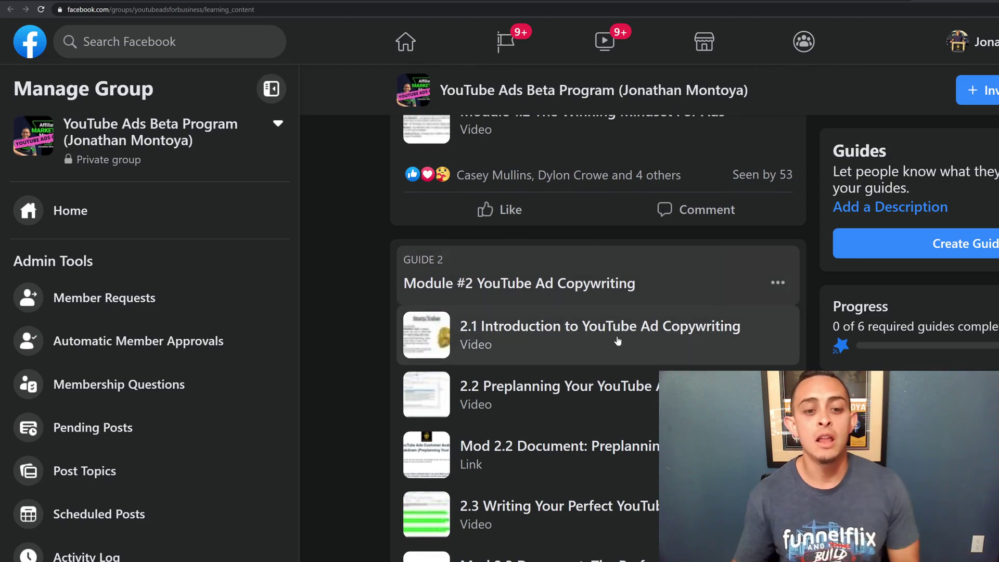
pyautogui.scroll(-2, 551, 328)
pyautogui.scroll(-2, 544, 362)
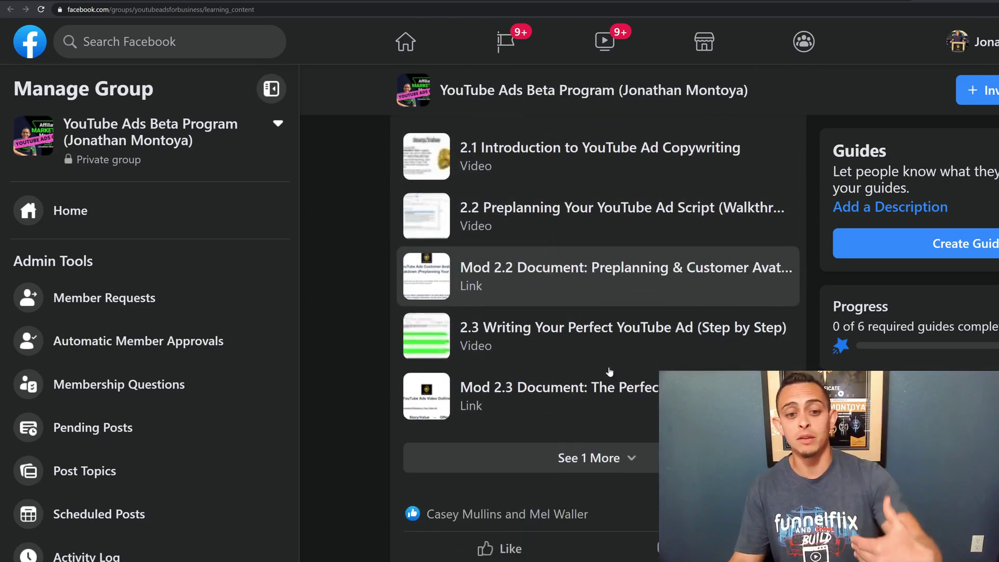
pyautogui.click(564, 445)
pyautogui.scroll(-3, 624, 359)
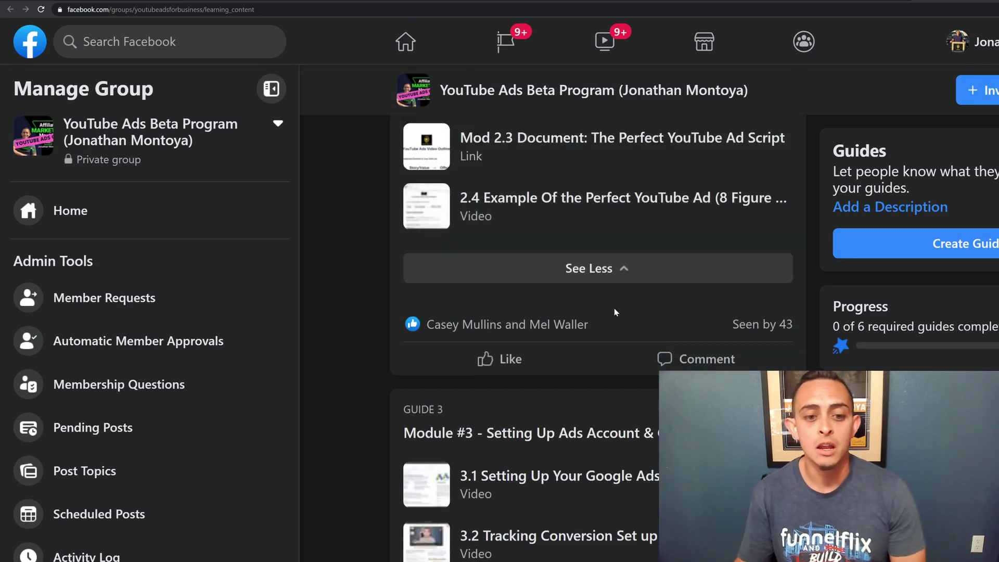
pyautogui.scroll(-1, 624, 375)
pyautogui.scroll(-1, 620, 388)
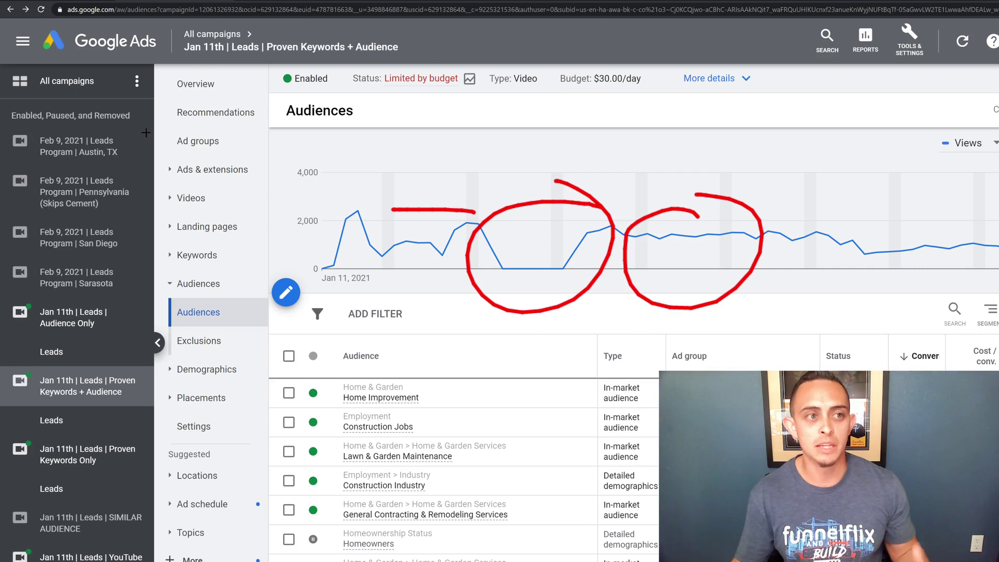
# Show the 'Jan 11th | Leads | Proven Keywords Only' campaign overview with 1.35K conversions at $1.81
pyautogui.click(78, 453)
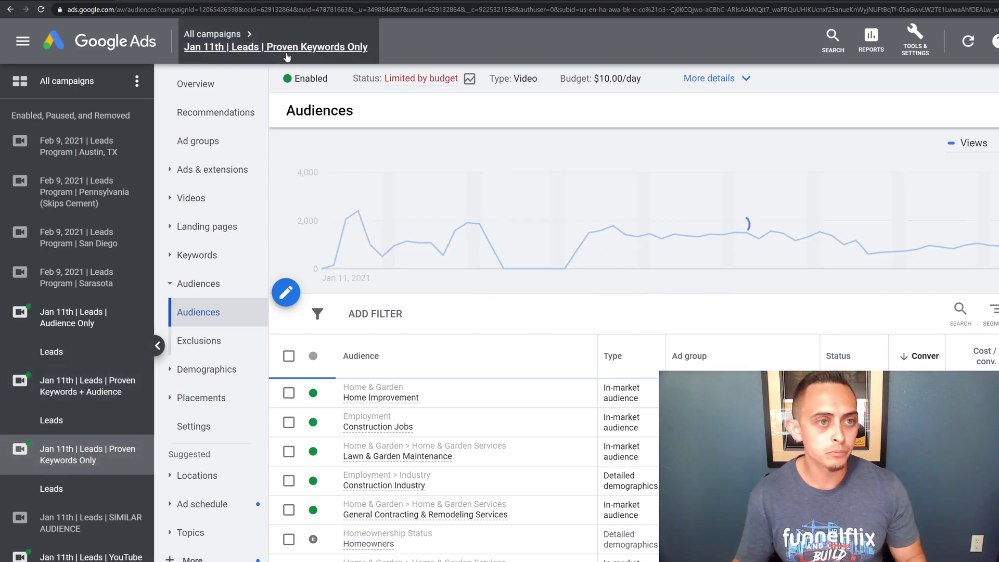
pyautogui.click(195, 83)
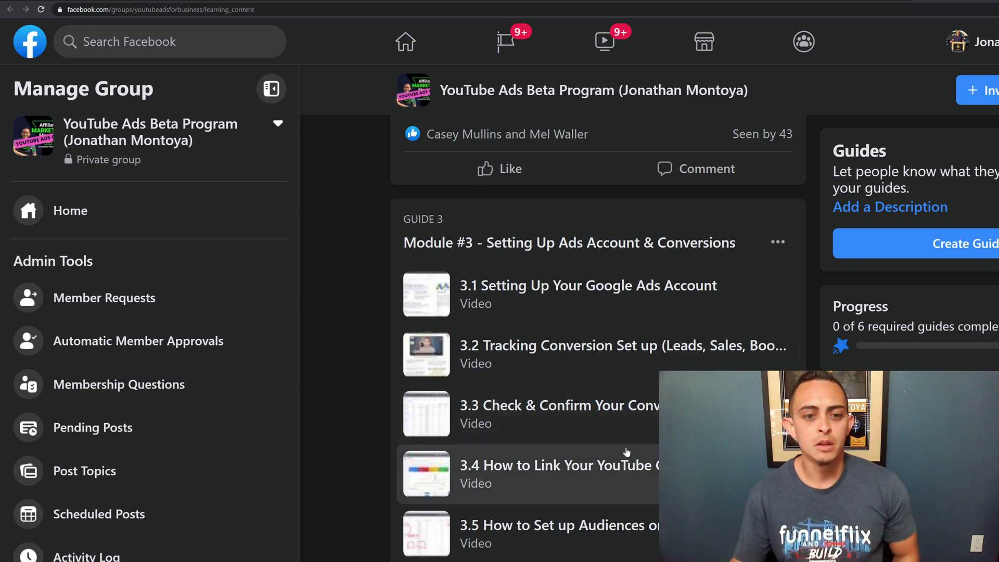
pyautogui.scroll(-2, 546, 521)
pyautogui.scroll(-2, 550, 419)
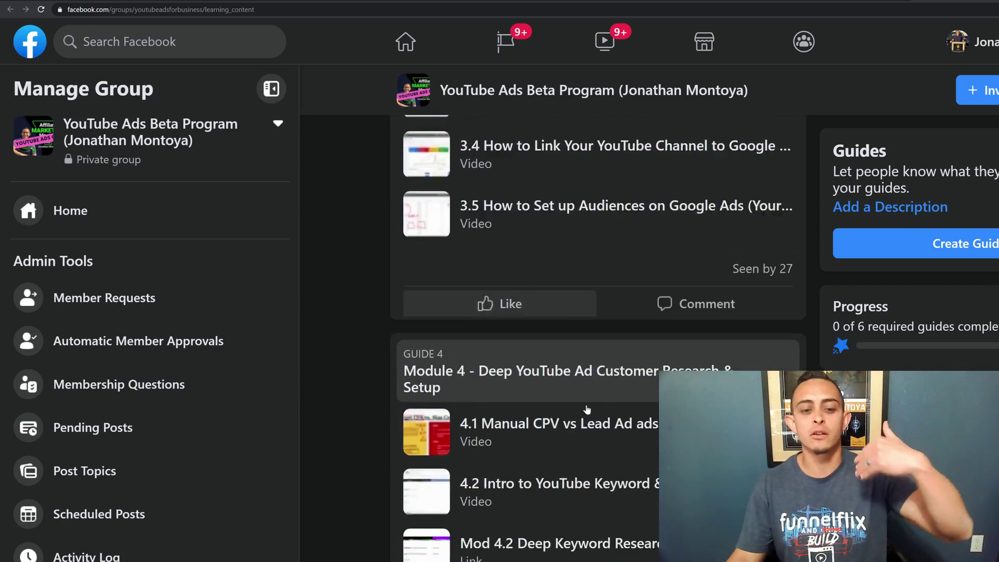
pyautogui.scroll(-1, 585, 414)
pyautogui.scroll(-1, 575, 357)
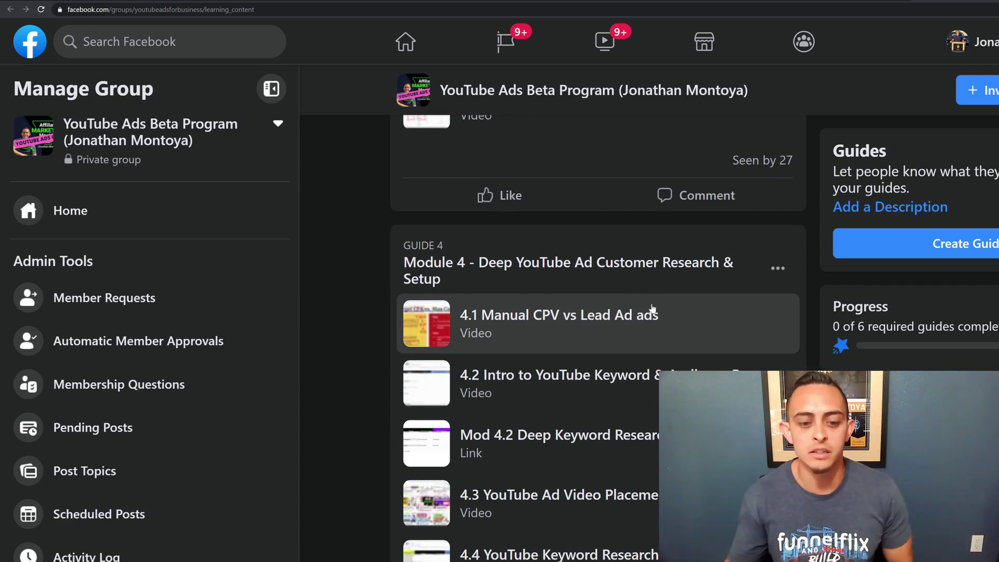
pyautogui.scroll(-2, 647, 299)
pyautogui.scroll(-3, 575, 159)
pyautogui.scroll(-2, 577, 216)
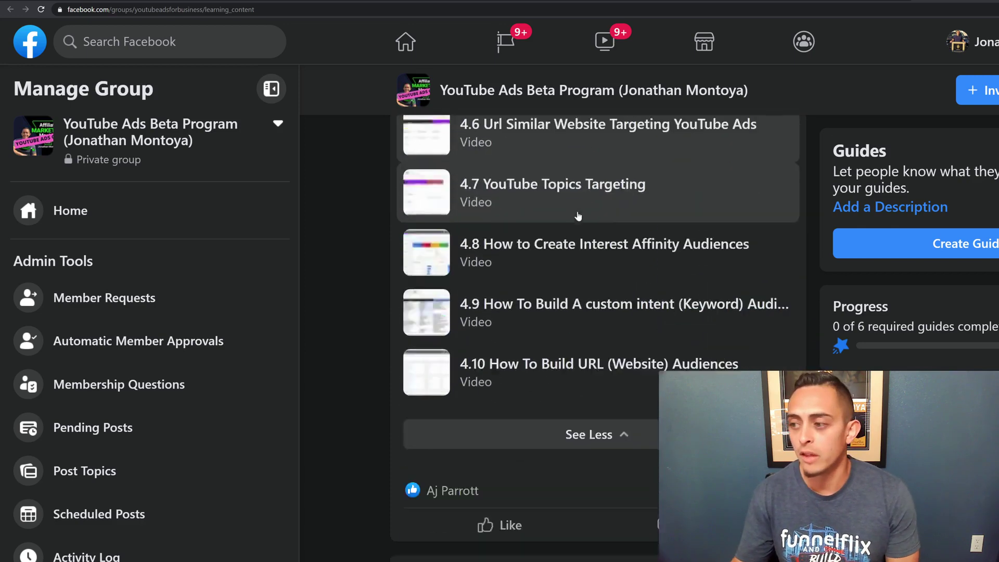
pyautogui.scroll(-4, 579, 216)
pyautogui.scroll(-1, 658, 296)
pyautogui.scroll(-1, 657, 297)
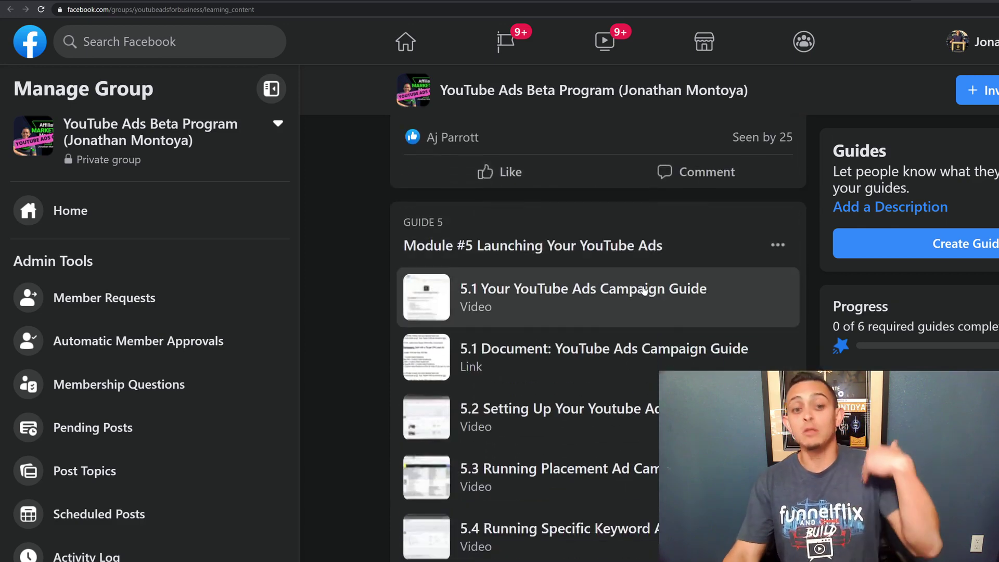
pyautogui.scroll(-3, 648, 281)
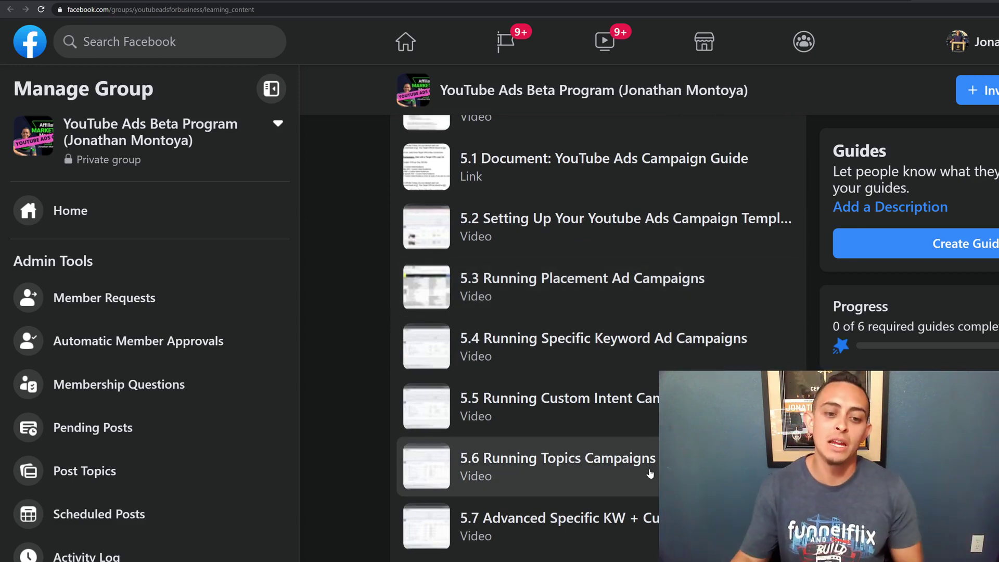
pyautogui.scroll(-4, 650, 474)
pyautogui.scroll(-4, 669, 345)
pyautogui.scroll(-1, 618, 352)
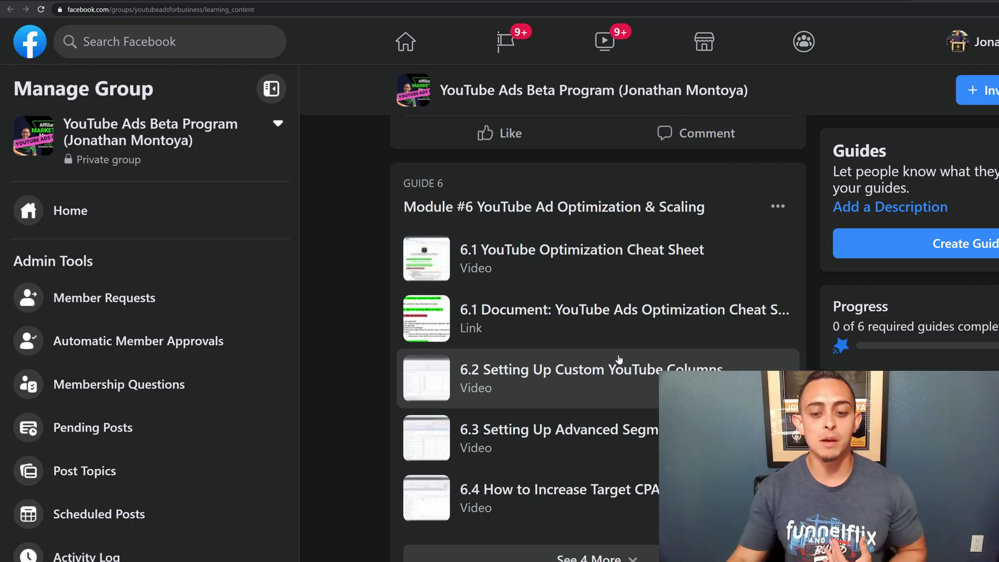
pyautogui.scroll(-1, 618, 359)
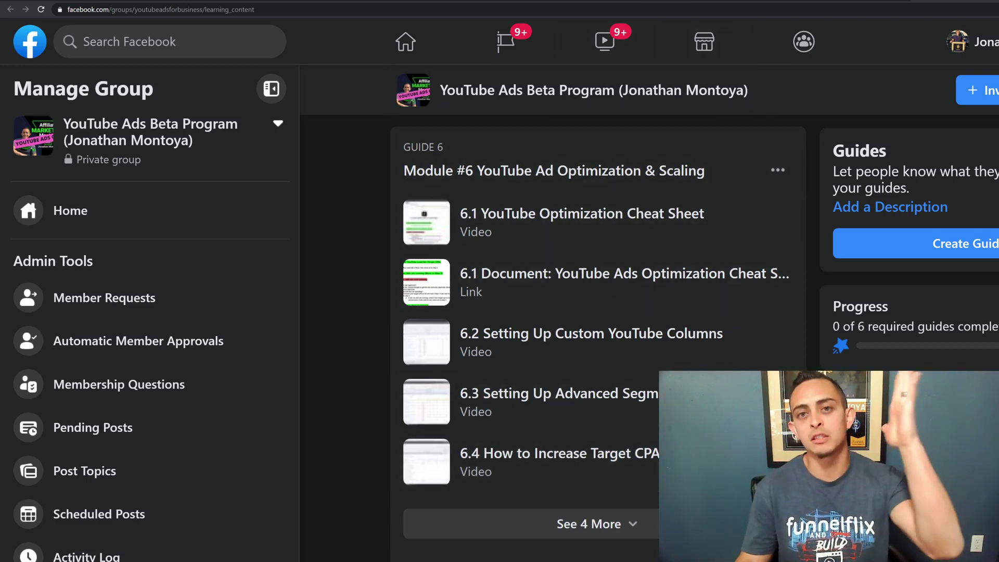
pyautogui.scroll(8, 598, 312)
pyautogui.scroll(10, 614, 327)
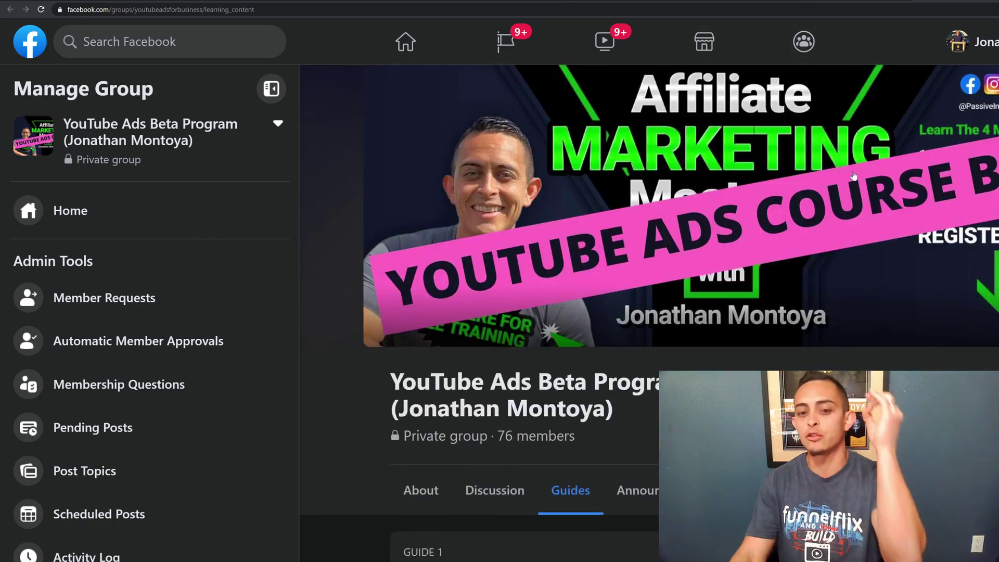
pyautogui.scroll(-2, 613, 327)
# Highlight the group's '76 members' count beneath the cover photo
pyautogui.moveTo(516, 349); pyautogui.dragTo(603, 358)
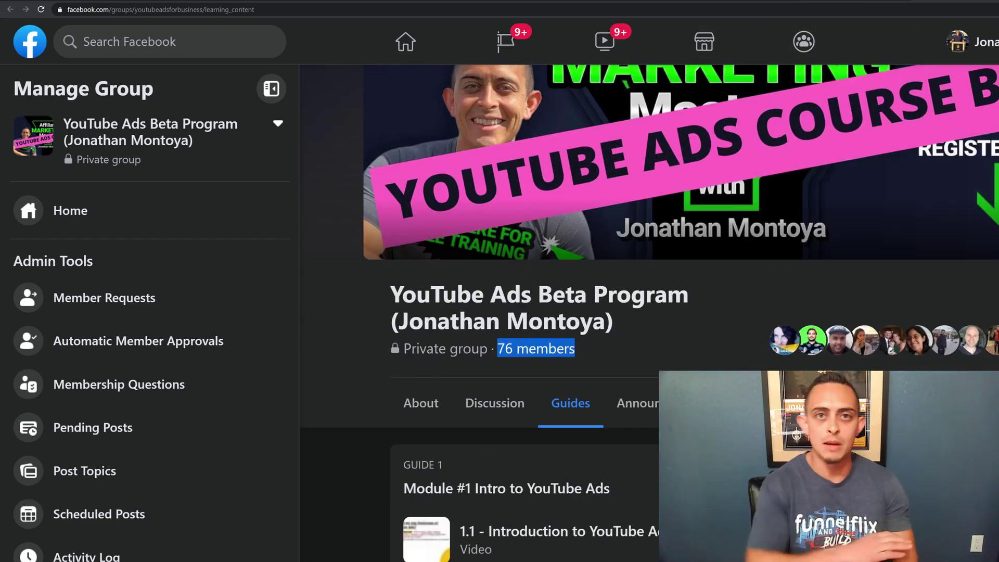